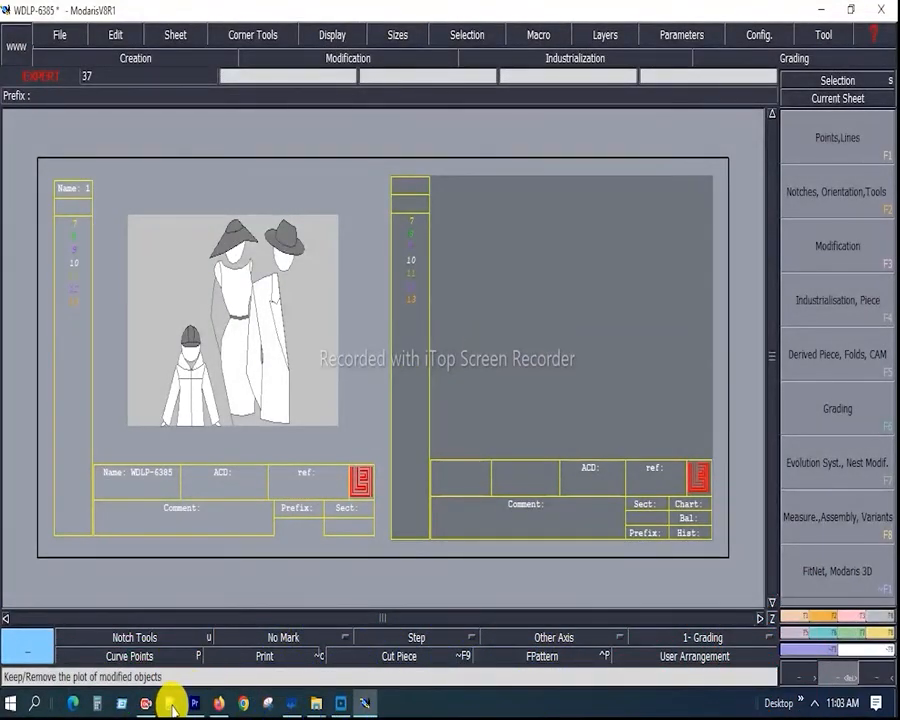
Step: Switch to Notepad++ and start a new text file with "alpha" as its first line
{"action": "left_click", "coordinate": [171, 705]}
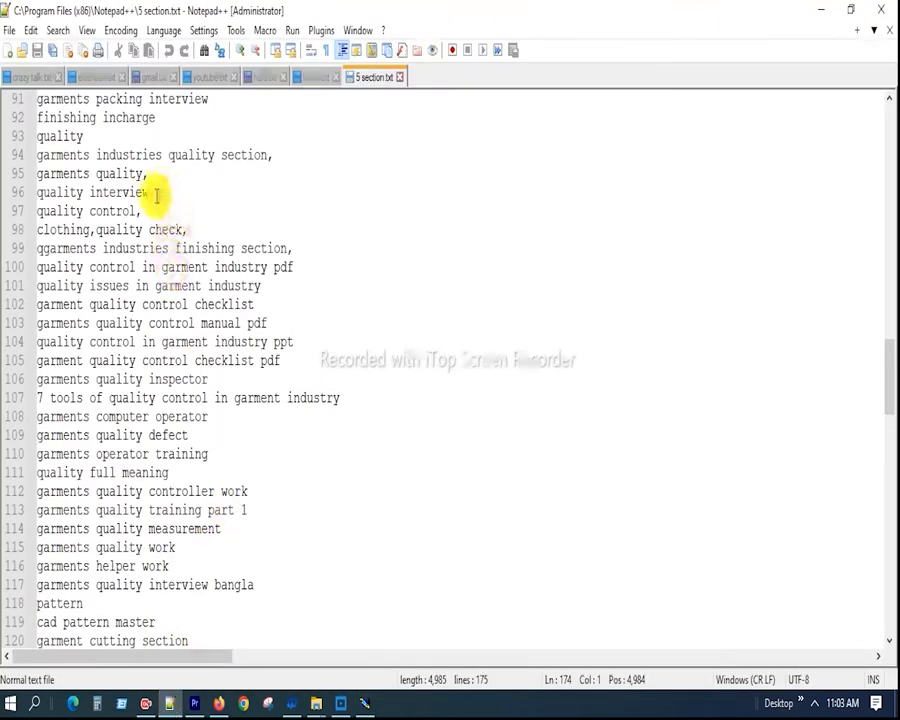
{"action": "left_click", "coordinate": [10, 31]}
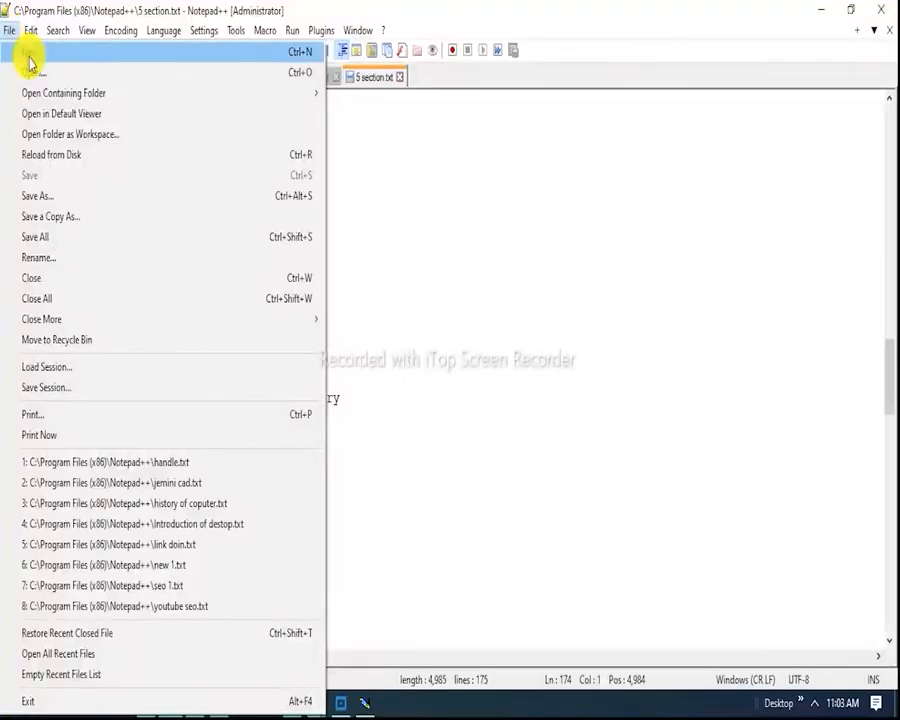
{"action": "left_click", "coordinate": [35, 55]}
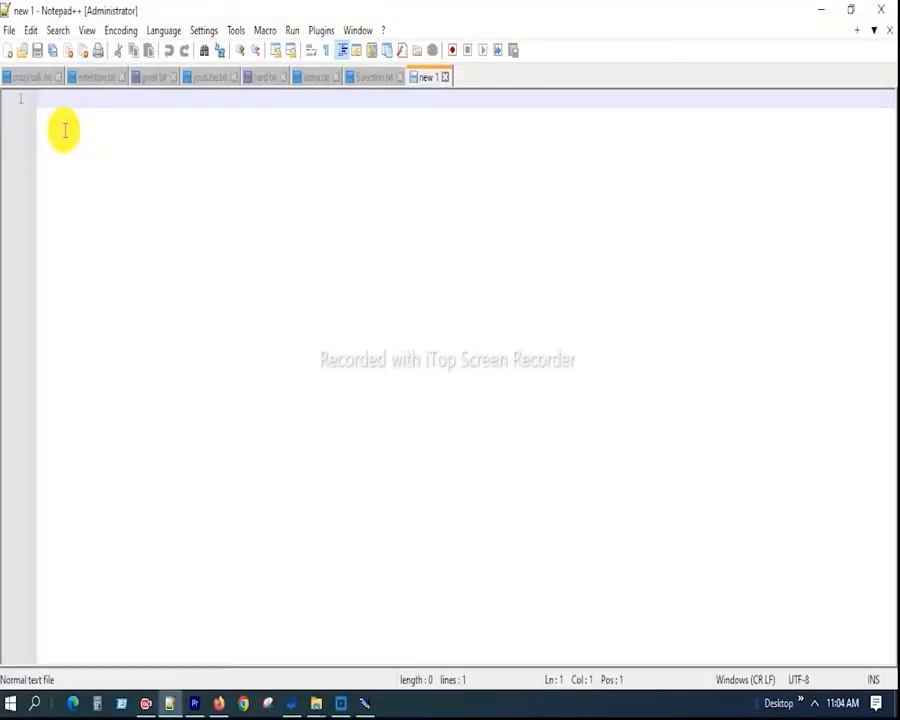
{"action": "type", "text": "alpha"}
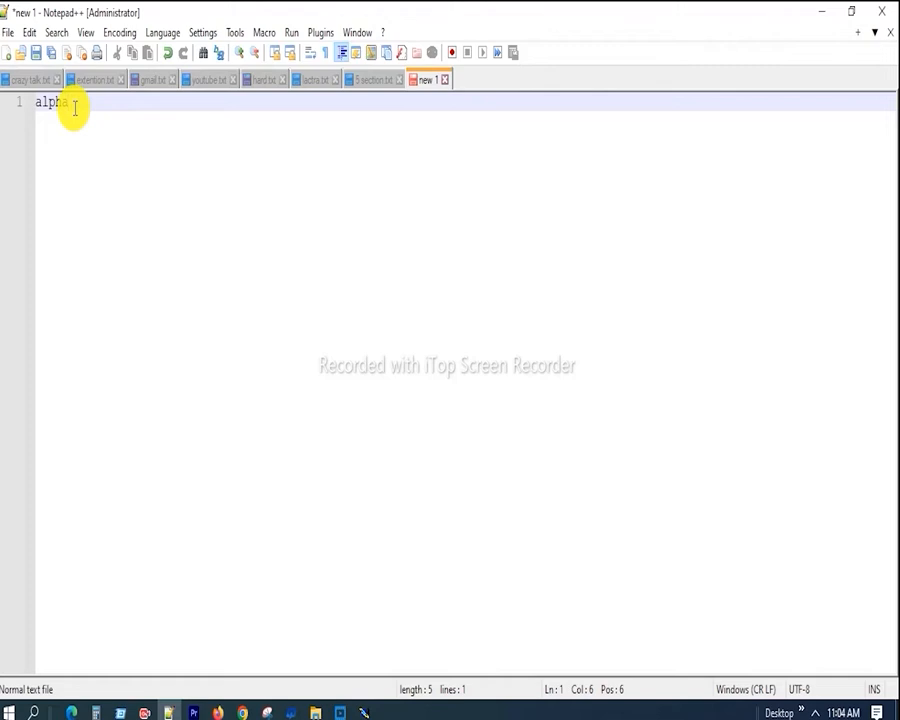
{"action": "left_click_drag", "start_coordinate": [74, 108], "coordinate": [38, 102]}
{"action": "left_click", "coordinate": [79, 100]}
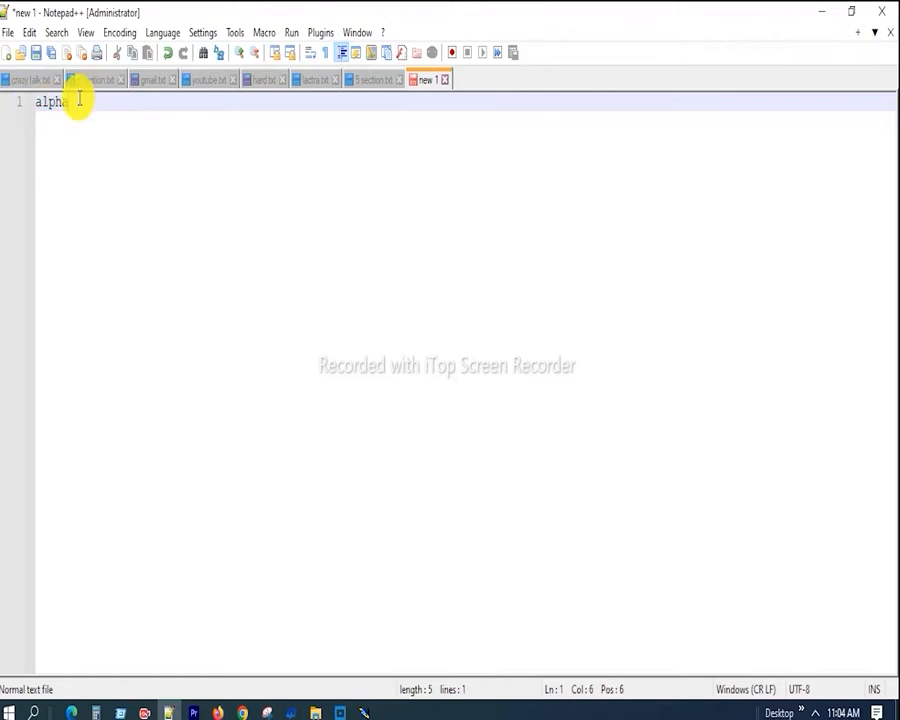
{"action": "key", "text": "Return"}
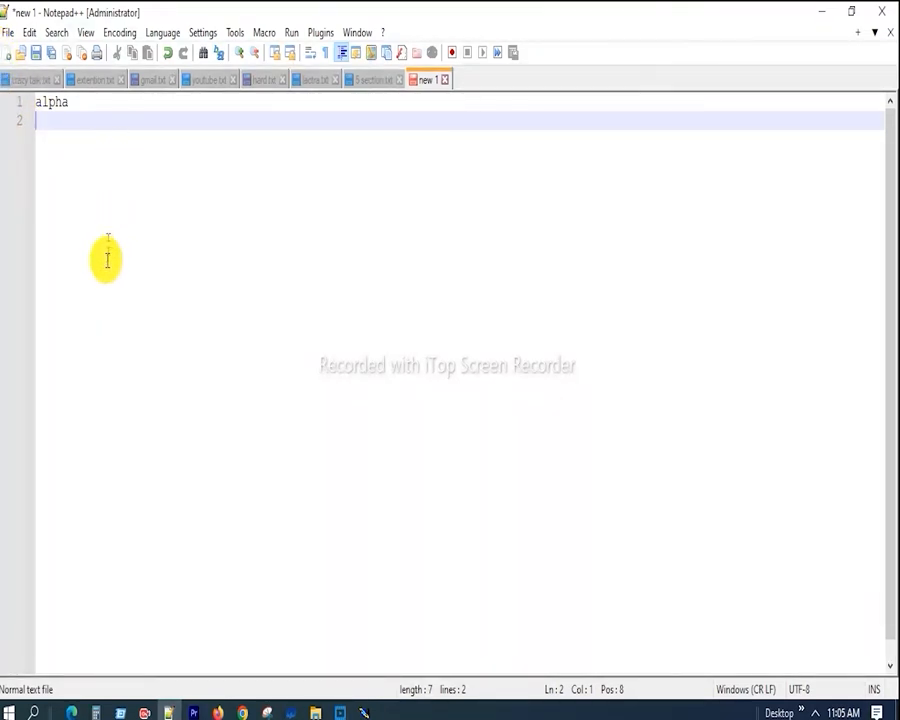
Step: Consult the size range in the measurement chart shown in FormatPlayer, returning to the new text file
{"action": "left_click", "coordinate": [340, 712]}
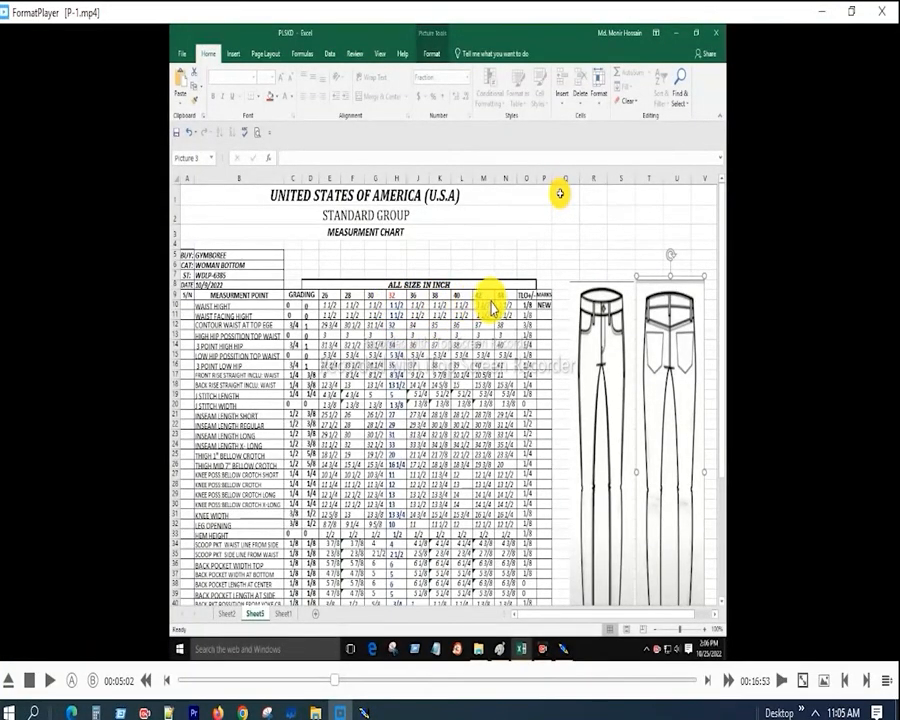
{"action": "left_click", "coordinate": [168, 712]}
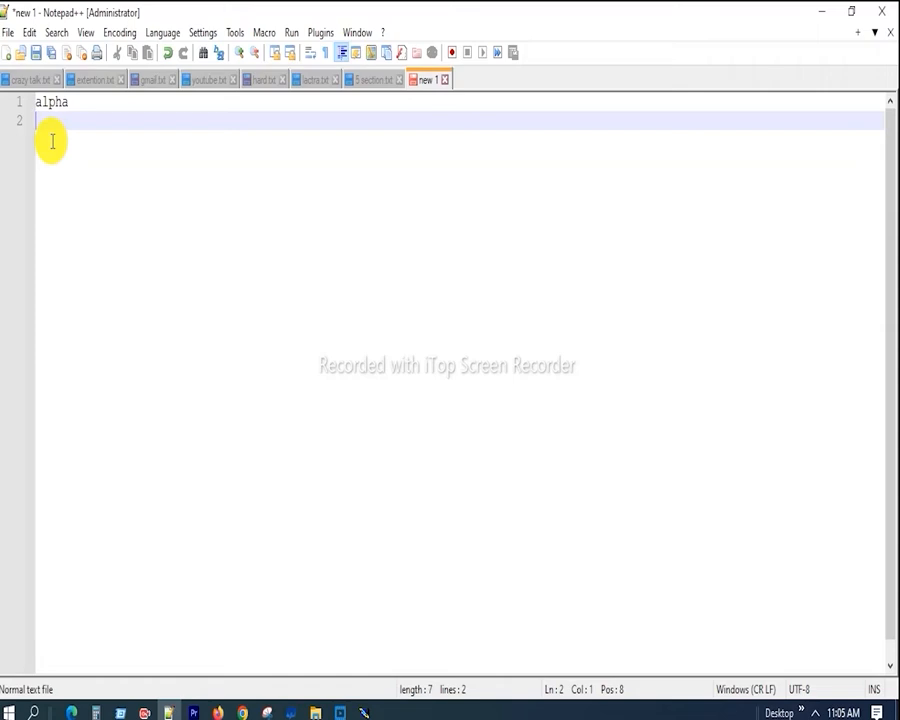
{"action": "type", "text": "29"}
{"action": "key", "text": "Return"}
{"action": "type", "text": "3"}
{"action": "key", "text": "BackSpace"}
{"action": "key", "text": "BackSpace"}
{"action": "key", "text": "BackSpace"}
{"action": "key", "text": "BackSpace"}
Step: List the sizes 26, 28, 30 and 32 on separate lines below "alpha"
{"action": "type", "text": "26"}
{"action": "key", "text": "Return"}
{"action": "type", "text": "28"}
{"action": "key", "text": "Return"}
{"action": "type", "text": "30"}
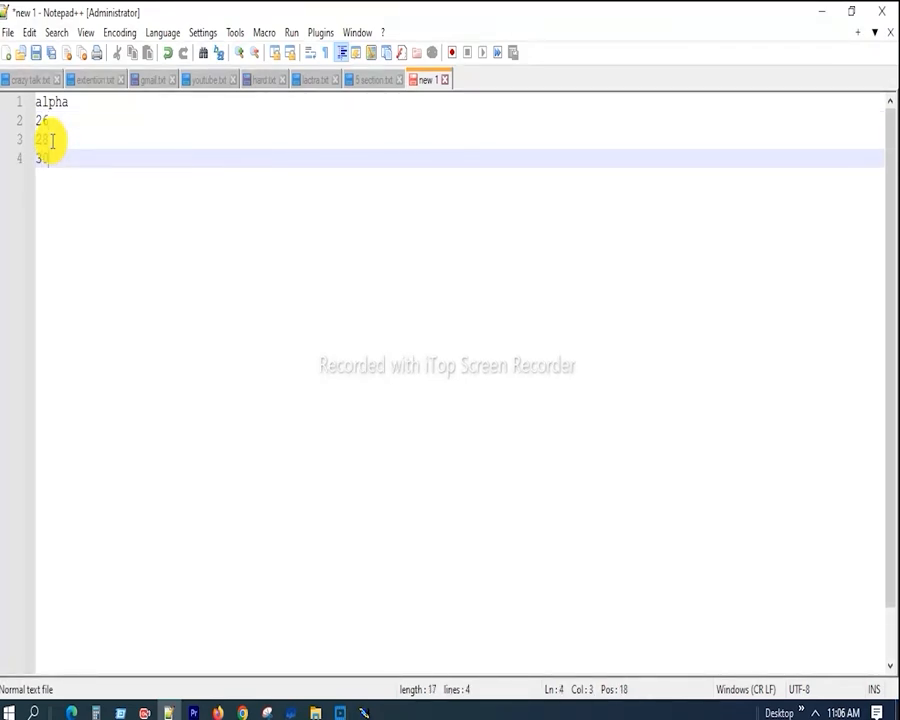
{"action": "key", "text": "Return"}
{"action": "type", "text": "32"}
Step: Continue the size list with 36, 38, 40, 42 and 44, one size per line
{"action": "key", "text": "Return"}
{"action": "type", "text": "36"}
{"action": "key", "text": "Return"}
{"action": "type", "text": "38"}
{"action": "key", "text": "Return"}
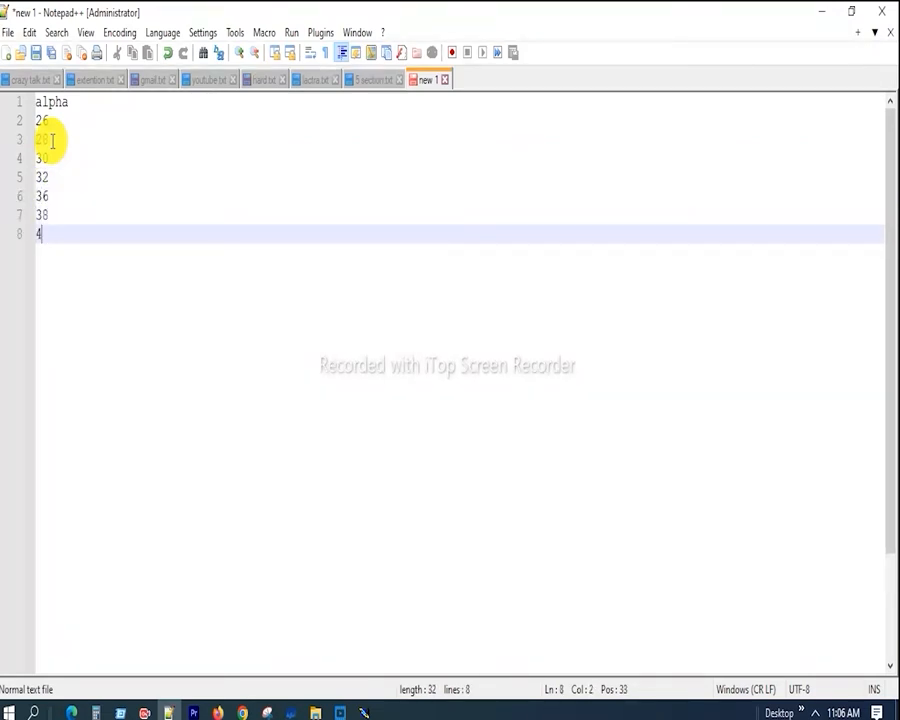
{"action": "type", "text": "0"}
{"action": "key", "text": "Return"}
{"action": "type", "text": "4"}
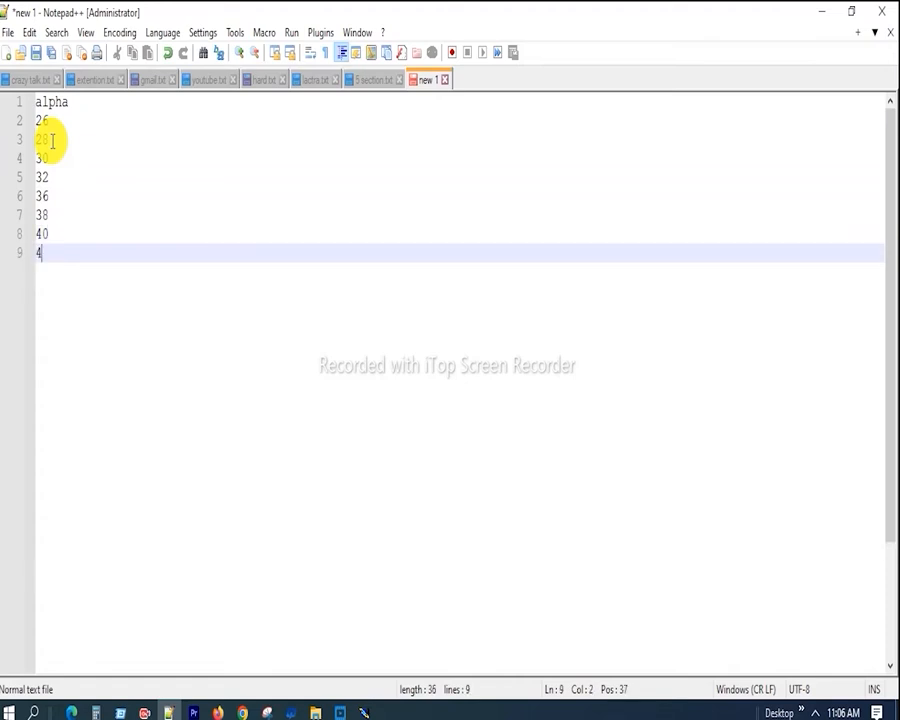
{"action": "type", "text": "2"}
{"action": "key", "text": "Return"}
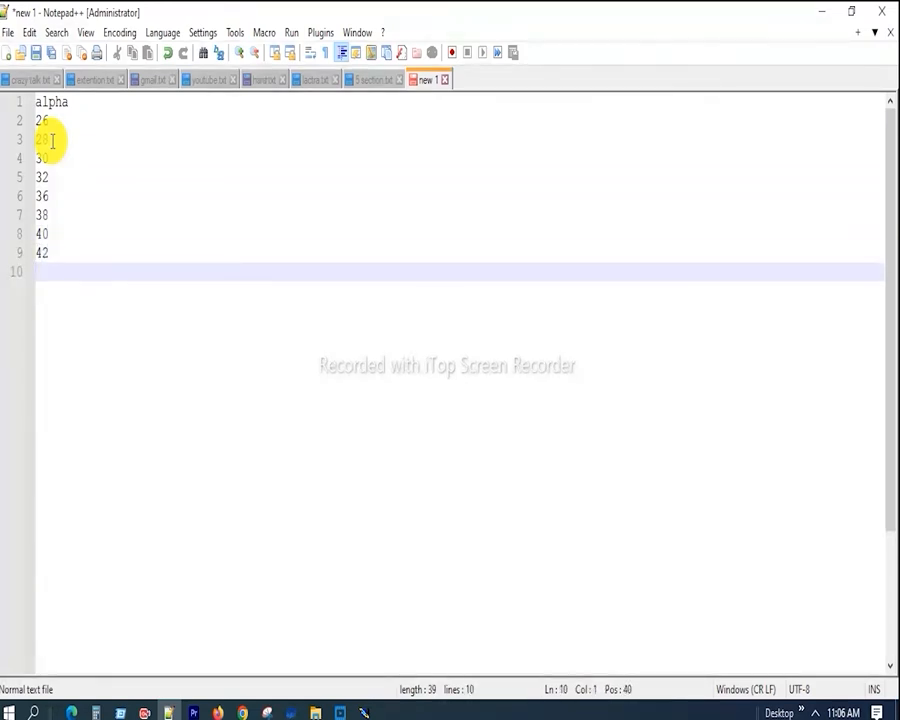
{"action": "type", "text": "44"}
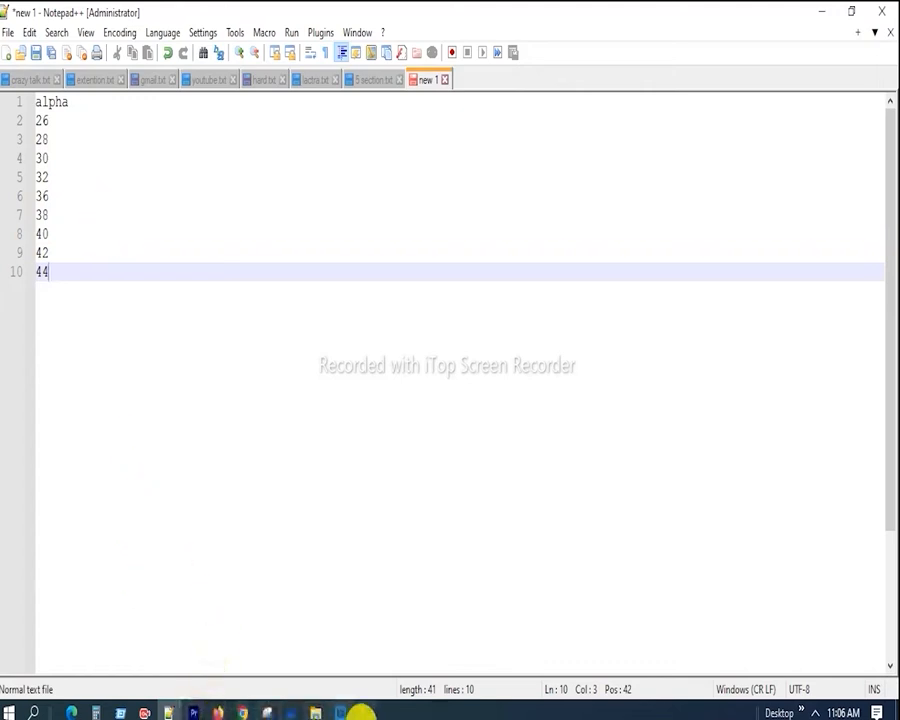
Step: Check the base size in the FormatPlayer measurement chart and mark size 32 in the Notepad++ list with a leading asterisk
{"action": "left_click", "coordinate": [339, 711]}
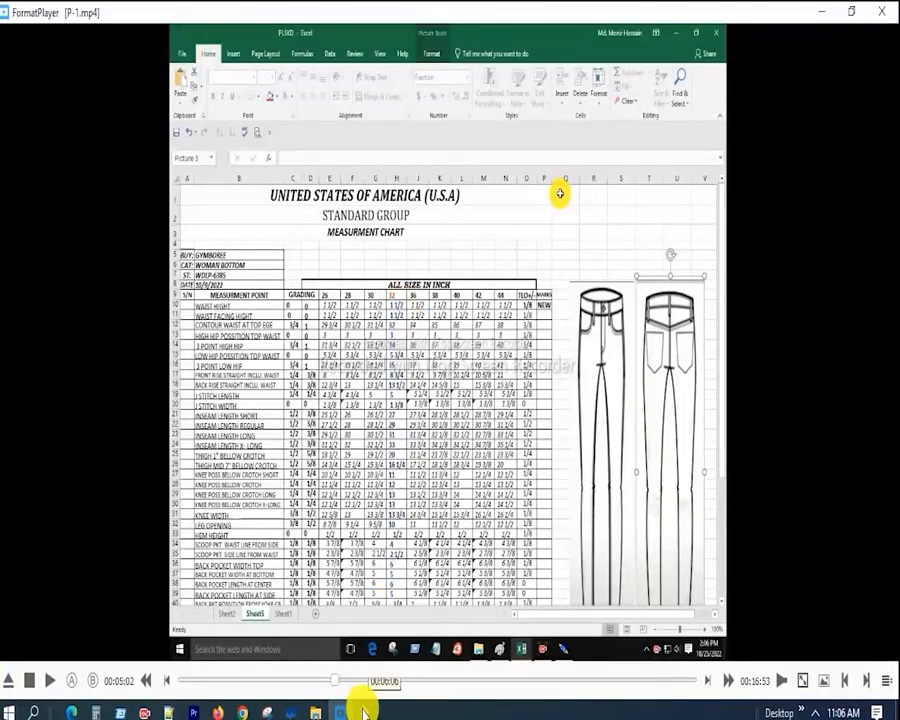
{"action": "mouse_move", "coordinate": [172, 712]}
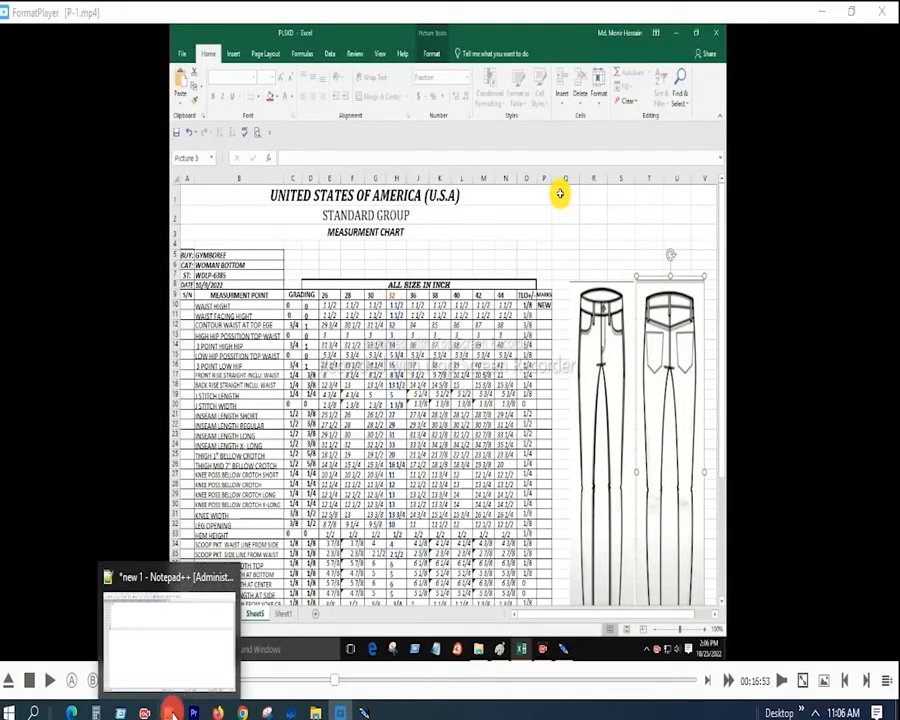
{"action": "left_click", "coordinate": [165, 683]}
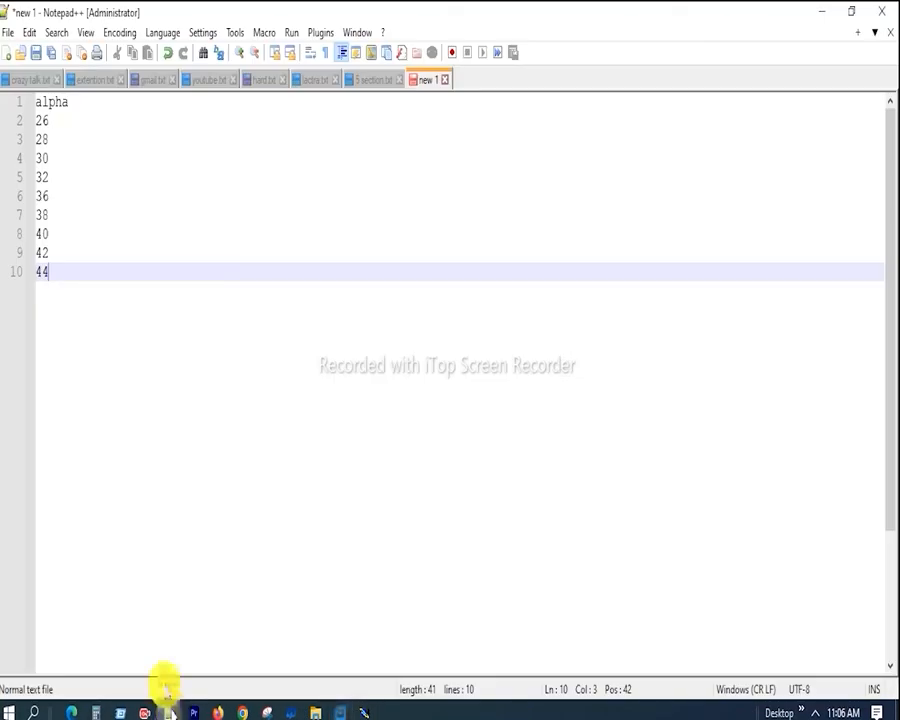
{"action": "left_click", "coordinate": [37, 177]}
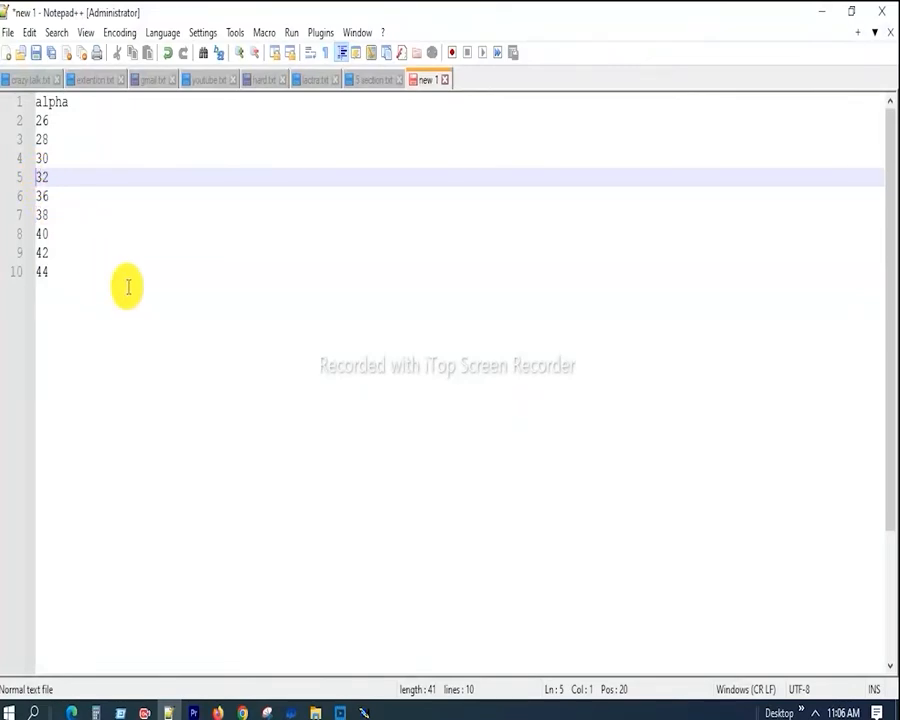
{"action": "type", "text": "'"}
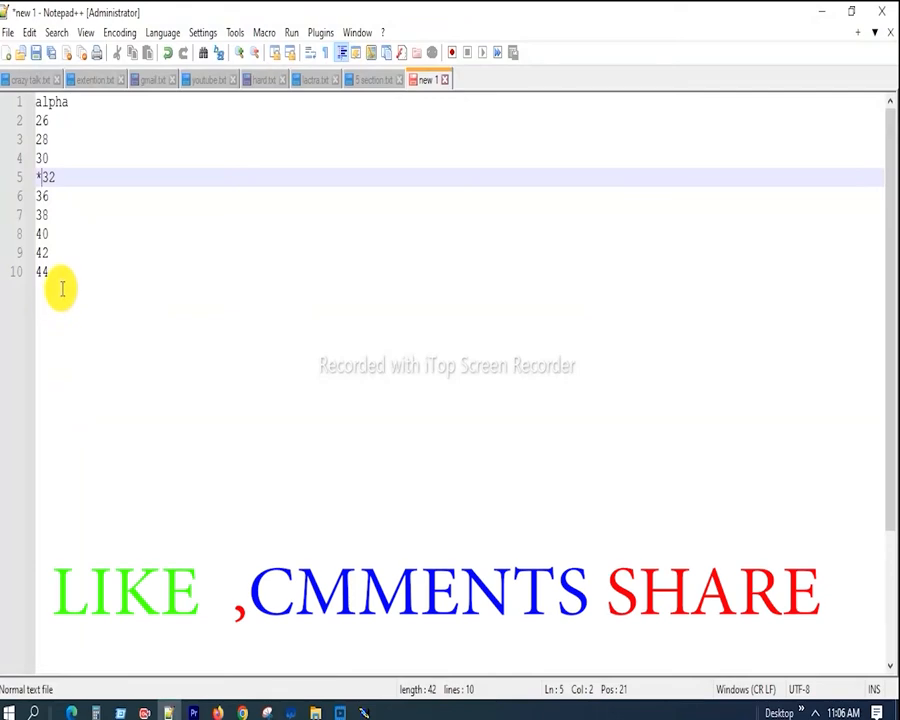
{"action": "left_click_drag", "start_coordinate": [60, 283], "coordinate": [32, 103]}
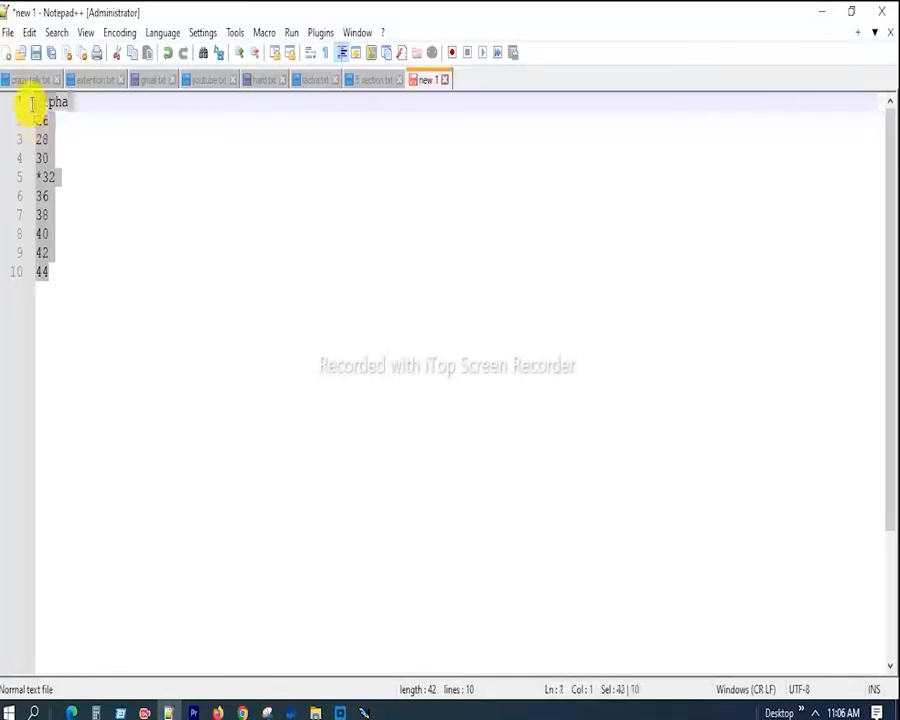
{"action": "left_click", "coordinate": [76, 305]}
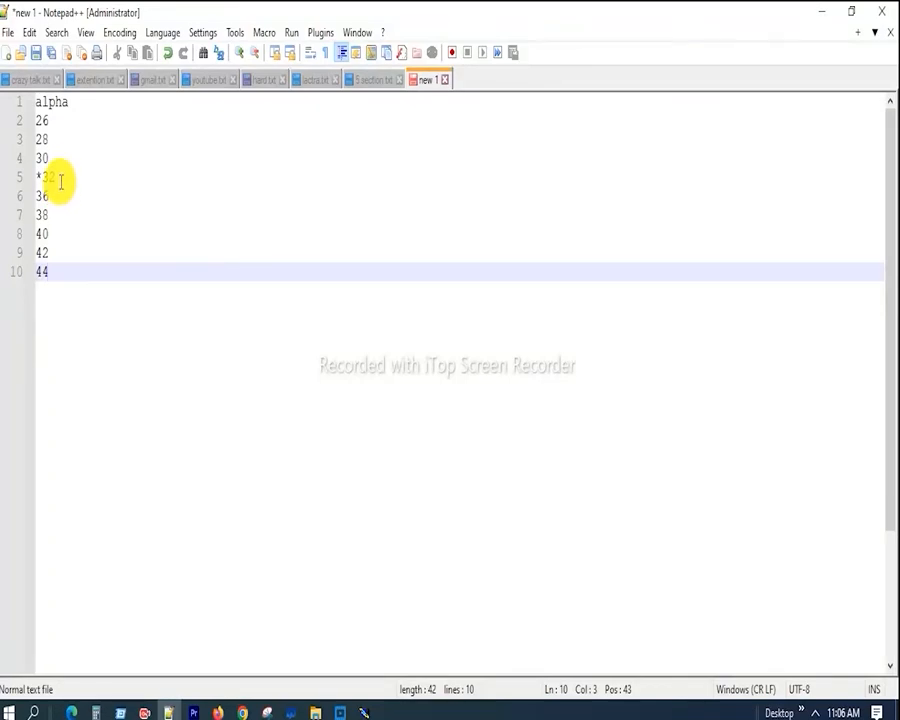
{"action": "left_click_drag", "start_coordinate": [57, 177], "coordinate": [34, 178]}
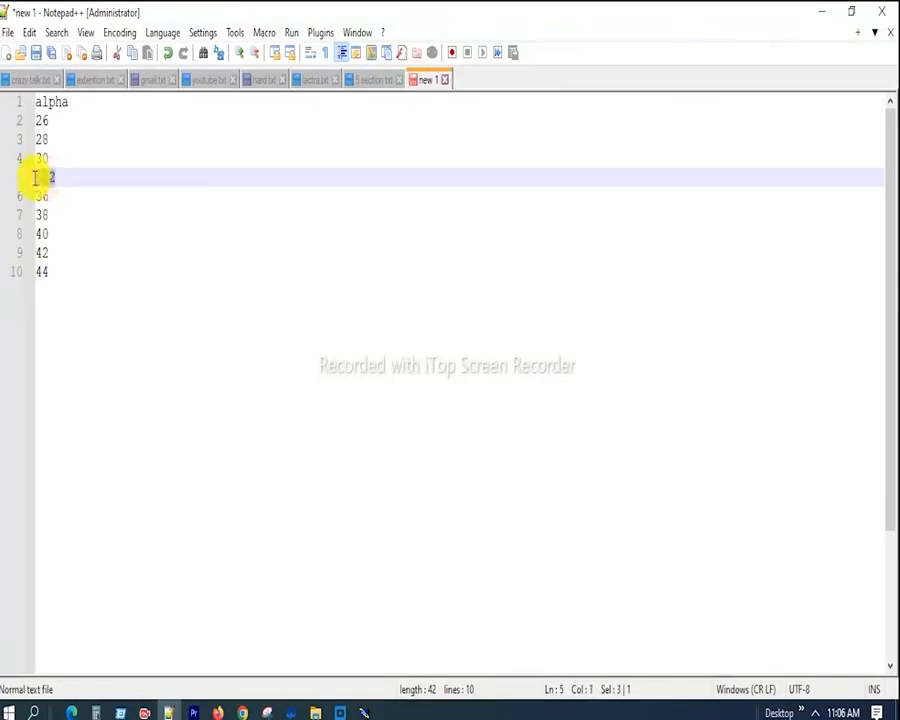
{"action": "left_click", "coordinate": [84, 251]}
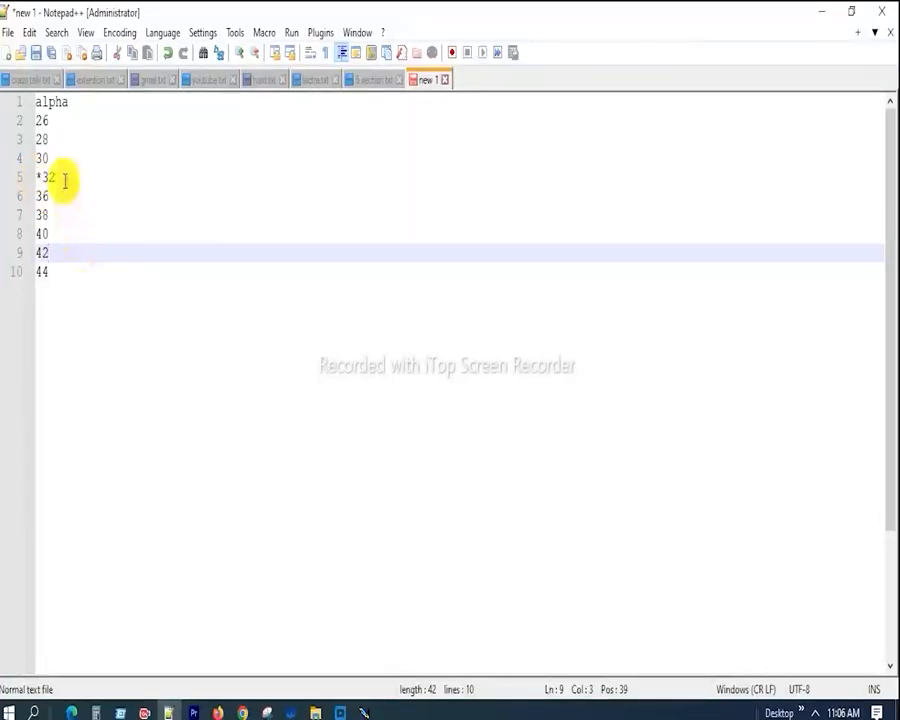
{"action": "left_click_drag", "start_coordinate": [66, 177], "coordinate": [34, 176]}
{"action": "left_click", "coordinate": [104, 322]}
{"action": "left_click", "coordinate": [81, 383]}
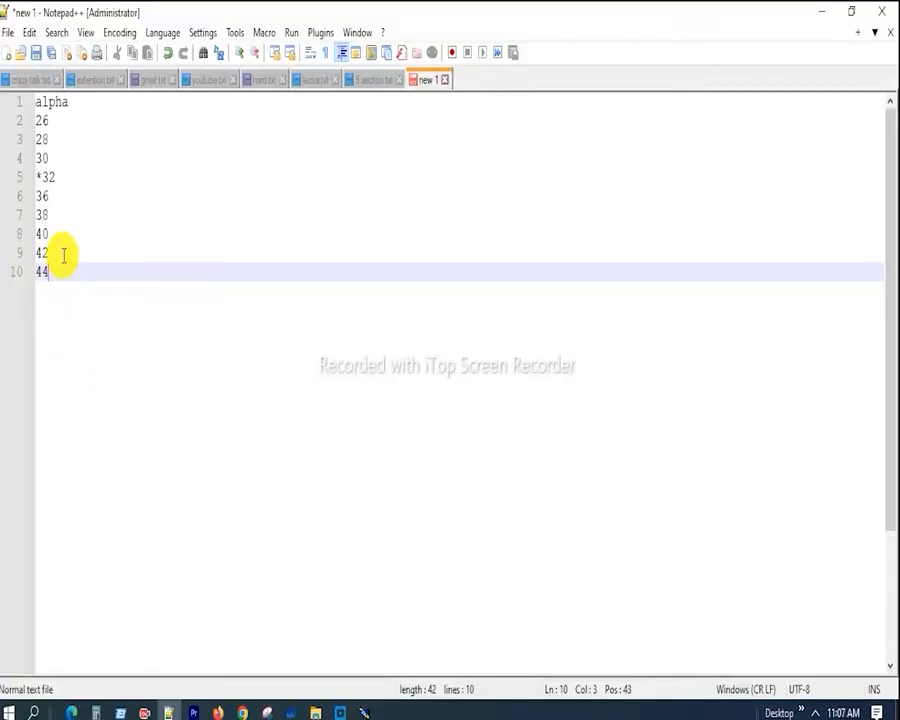
Step: Begin saving the size list as a new file named 26=32=44 with the file type All types (*.*)
{"action": "left_click", "coordinate": [8, 35]}
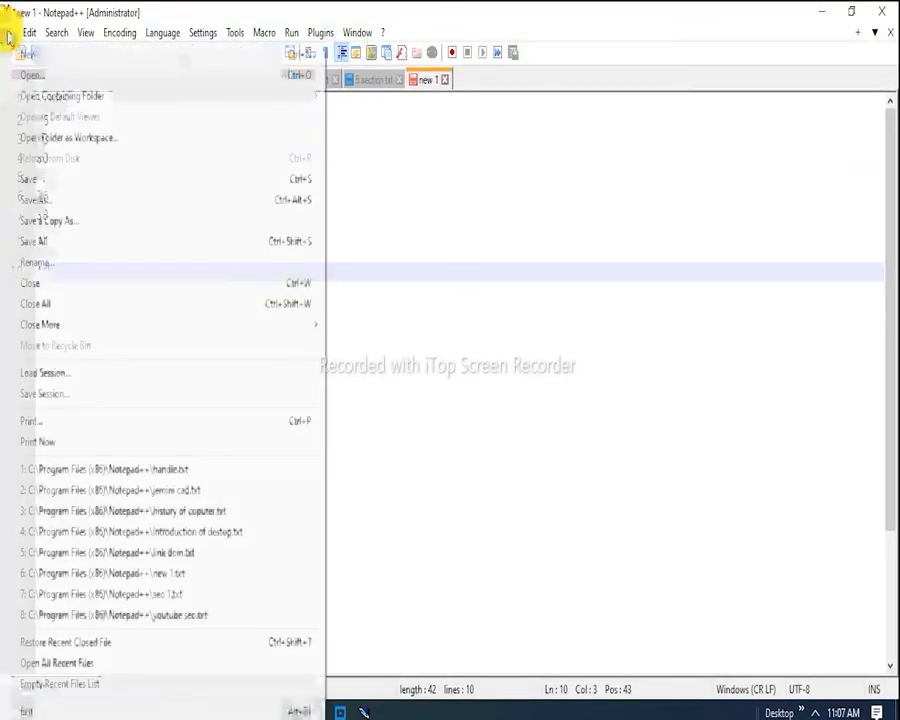
{"action": "left_click", "coordinate": [38, 200]}
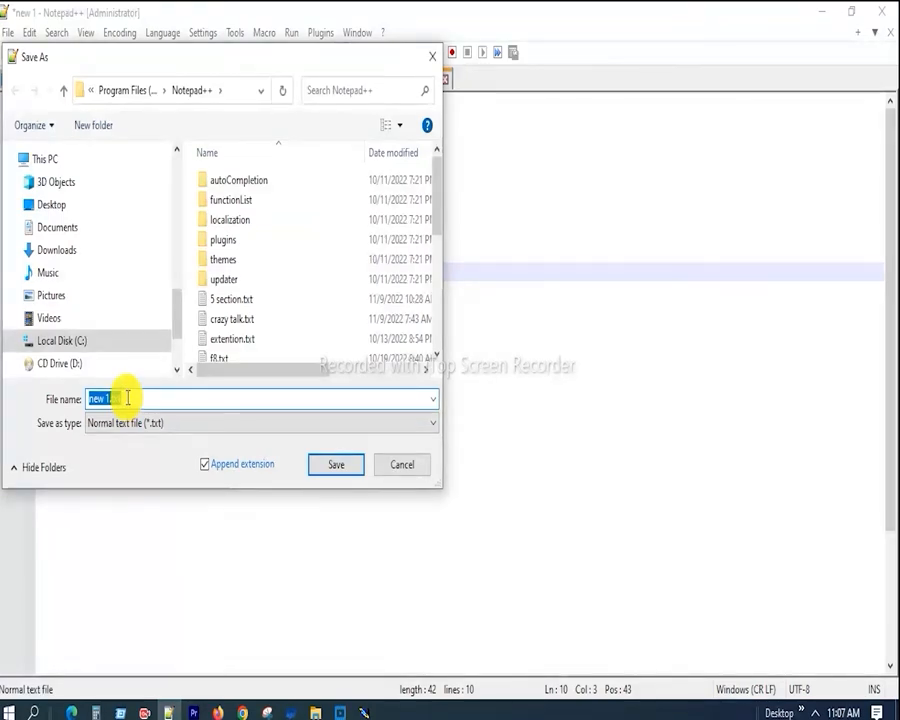
{"action": "type", "text": "26"}
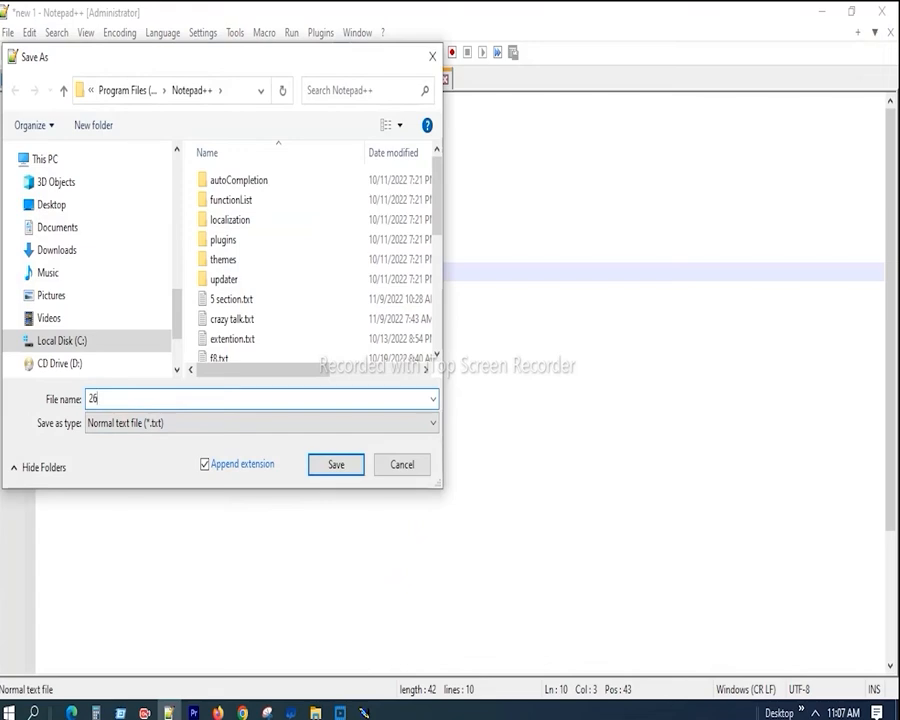
{"action": "type", "text": "="}
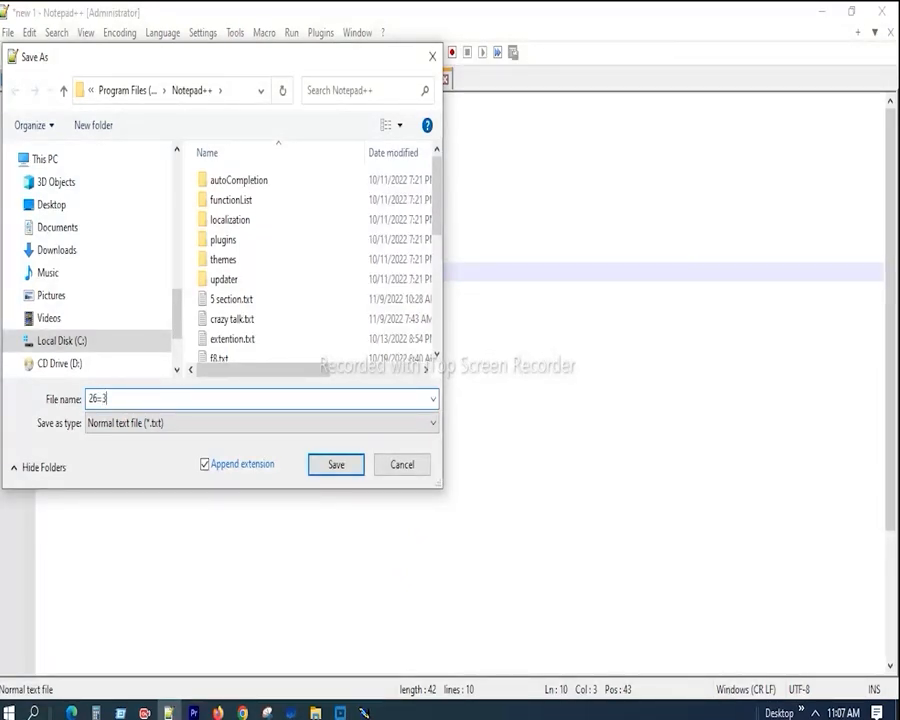
{"action": "type", "text": "32=44"}
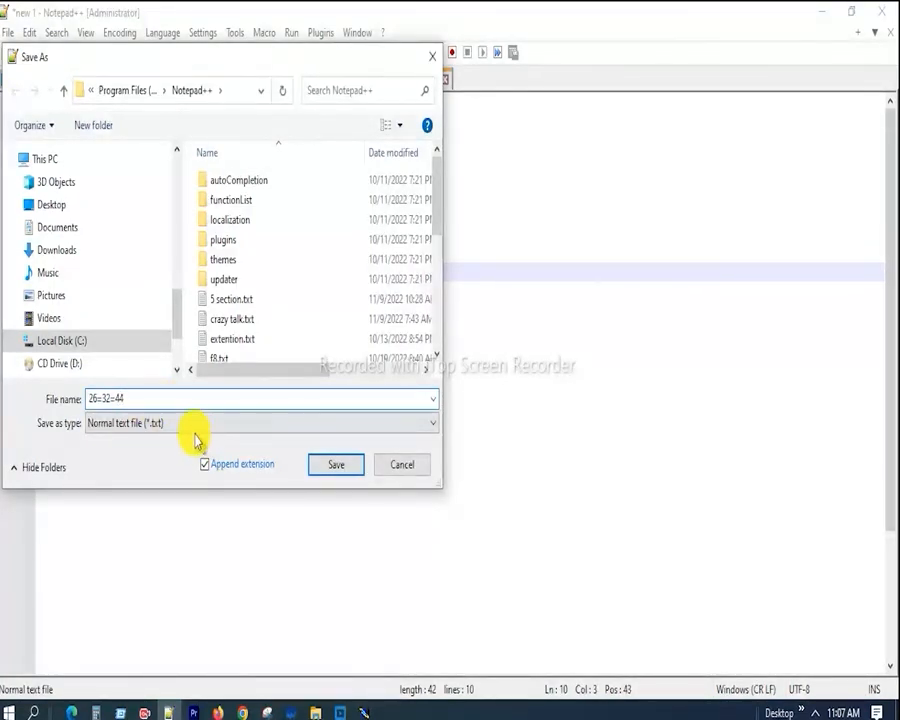
{"action": "left_click", "coordinate": [432, 422]}
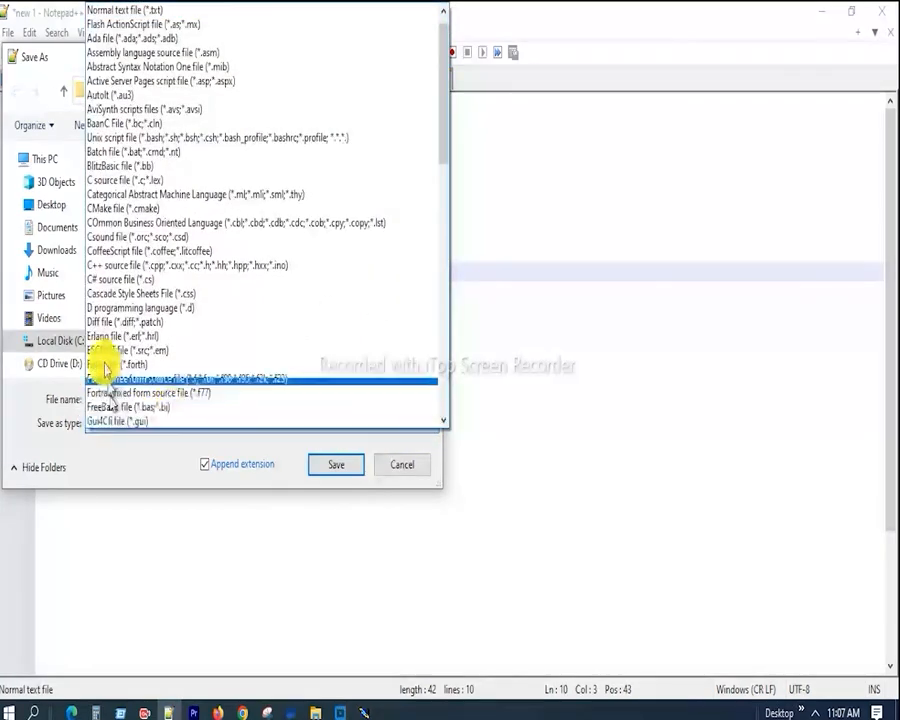
{"action": "scroll", "coordinate": [104, 335], "scroll_direction": "up", "scroll_amount": 1}
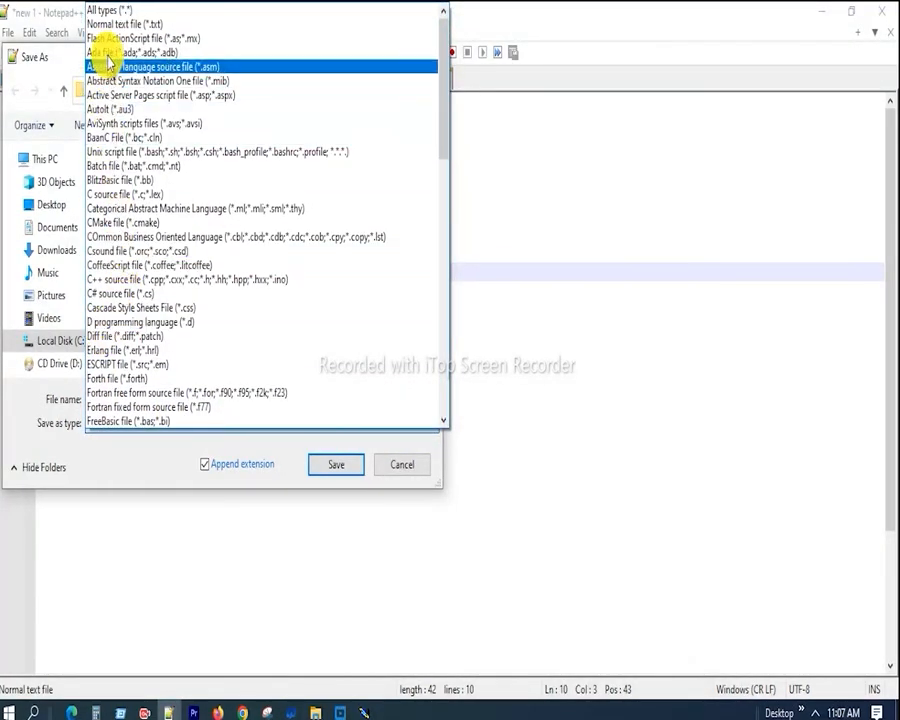
{"action": "left_click", "coordinate": [112, 12]}
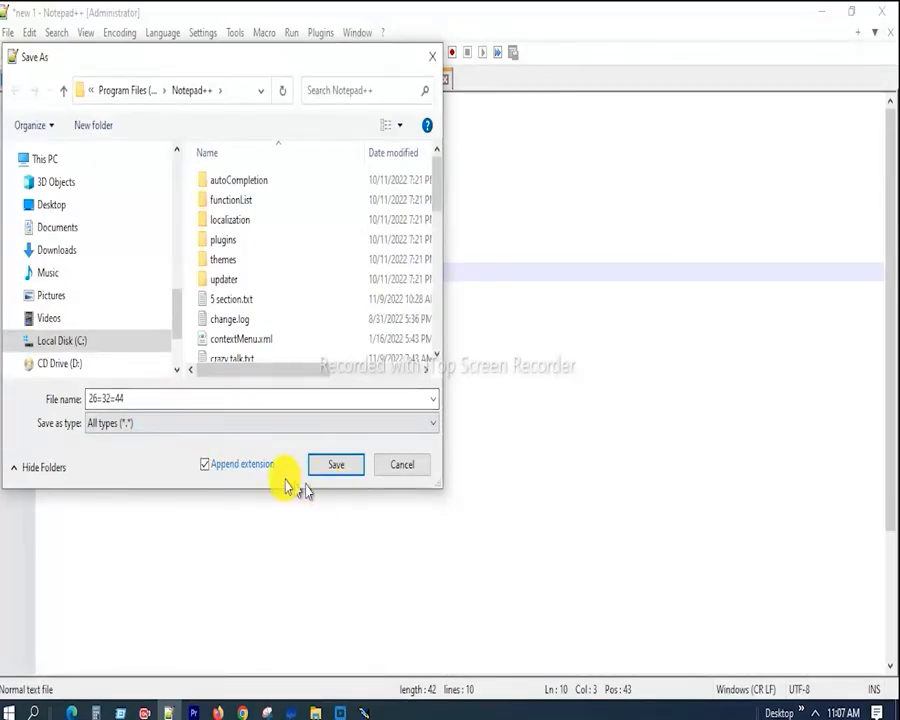
{"action": "left_click", "coordinate": [120, 423]}
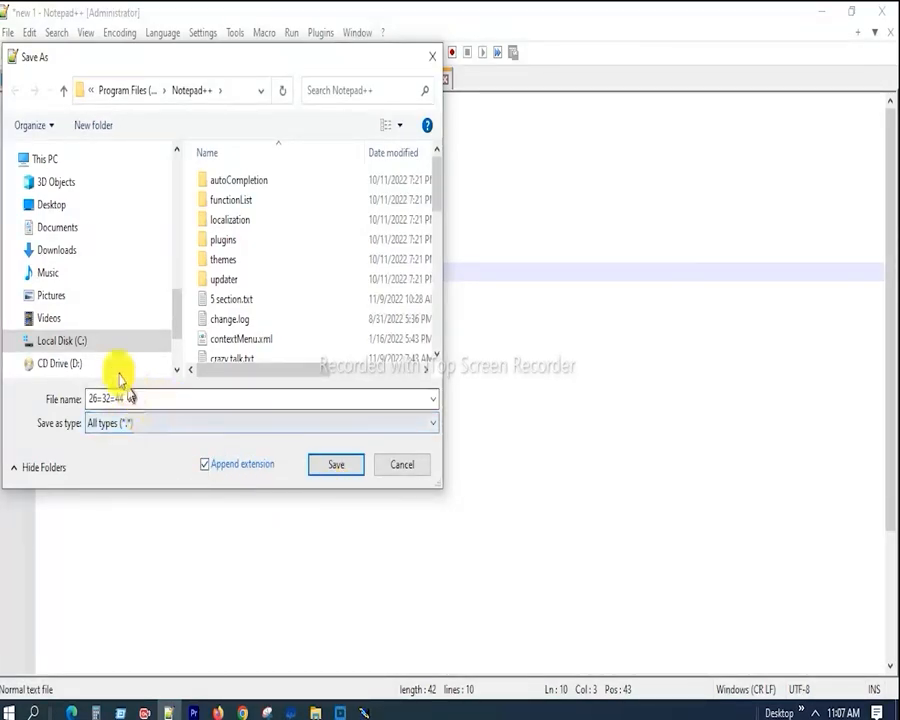
Step: Save the size file in the WOMAN BOTTOM folder inside GYMBOREE on the desktop
{"action": "left_click", "coordinate": [58, 203]}
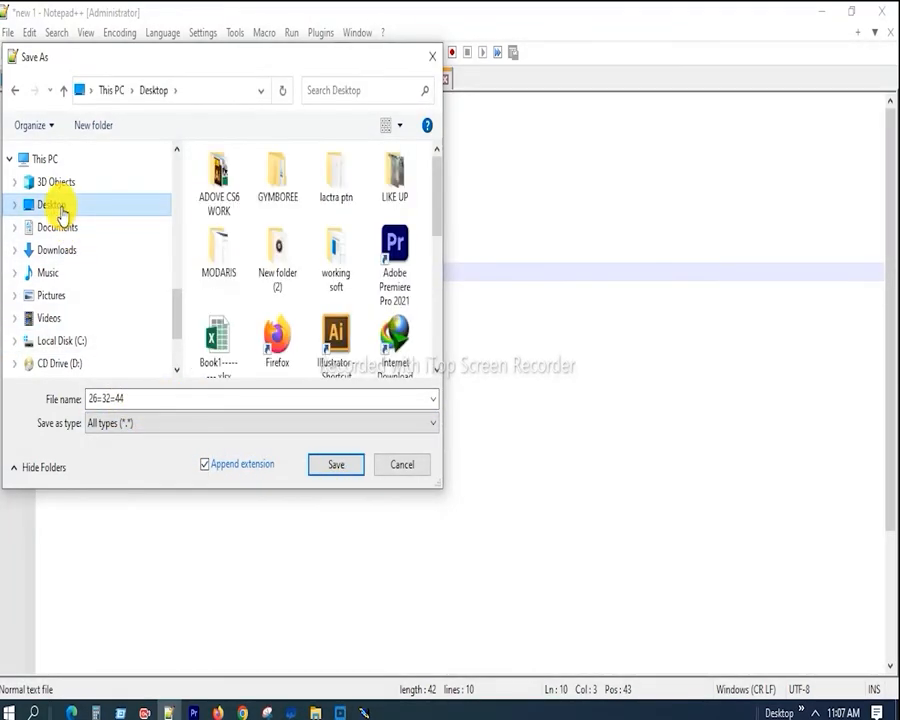
{"action": "double_click", "coordinate": [284, 185]}
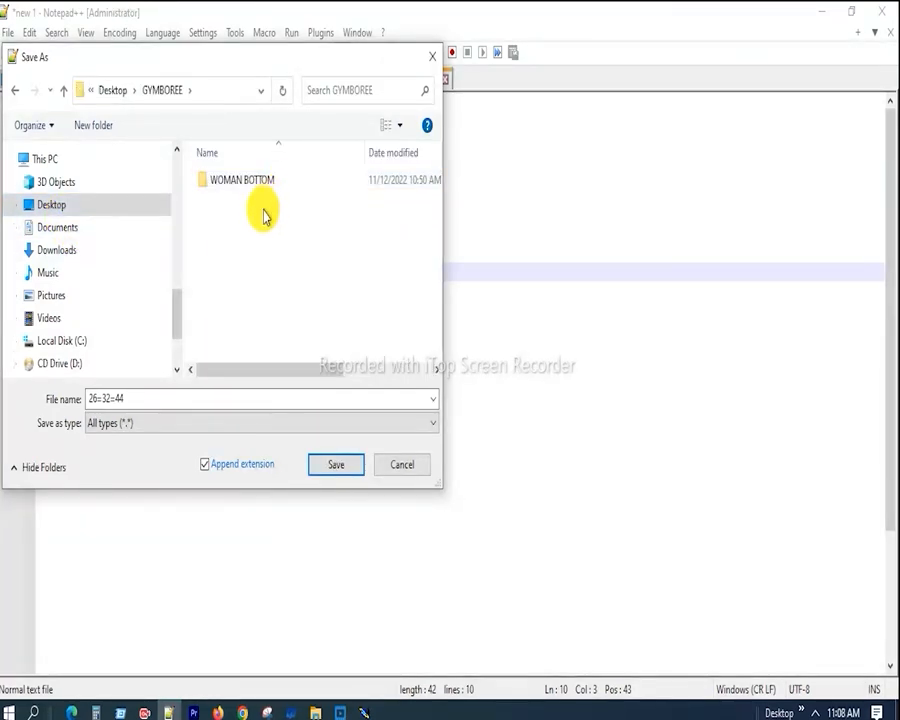
{"action": "left_click", "coordinate": [245, 187]}
{"action": "double_click", "coordinate": [245, 187]}
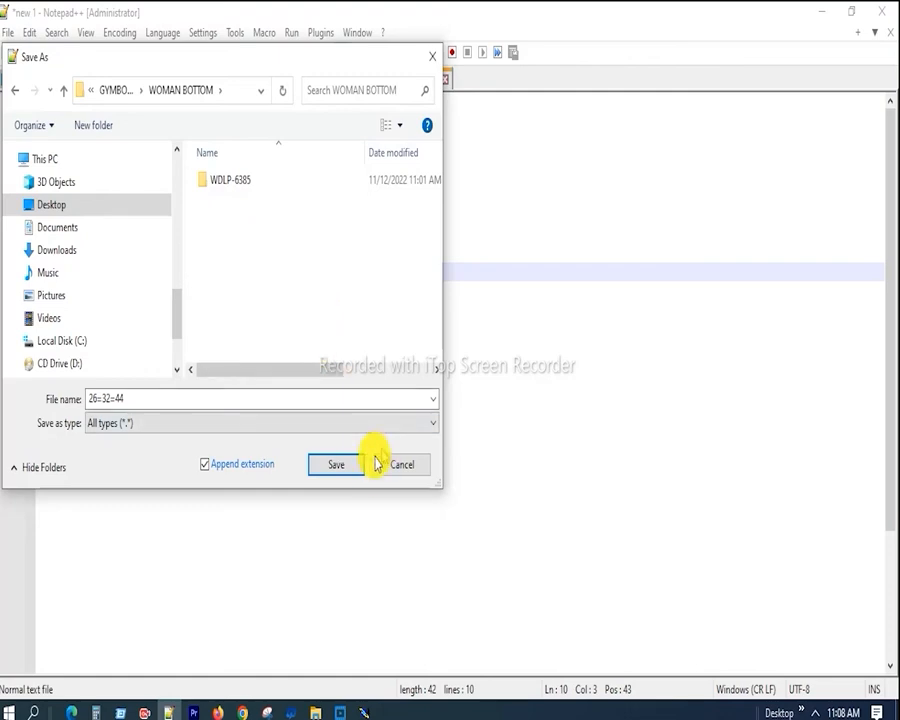
{"action": "left_click", "coordinate": [336, 472]}
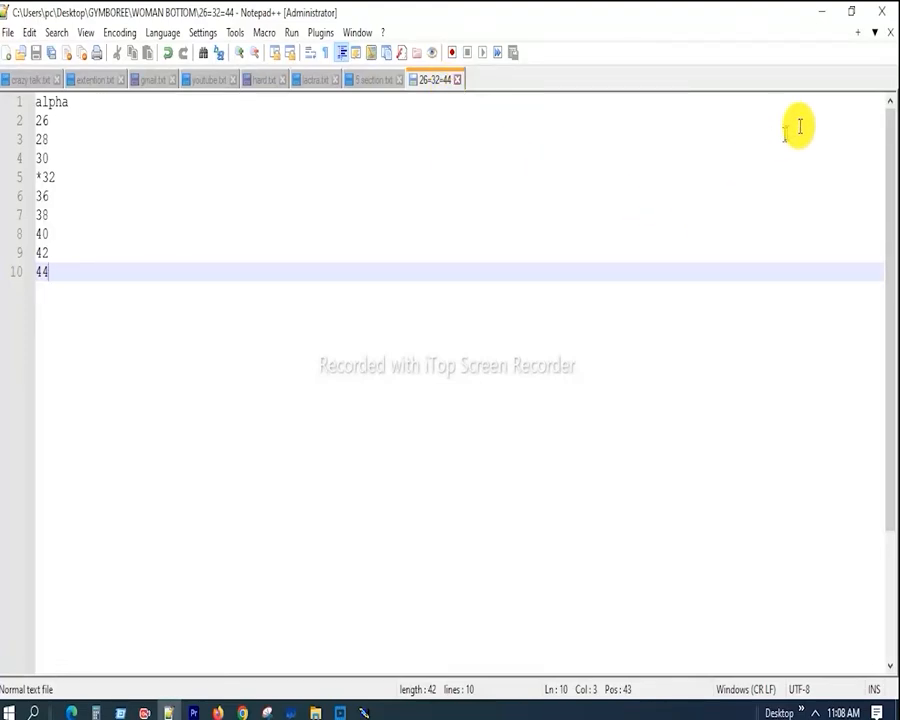
Step: Return to Modaris and make the WDLP-6385 model identification sheet the current sheet
{"action": "left_click", "coordinate": [823, 13]}
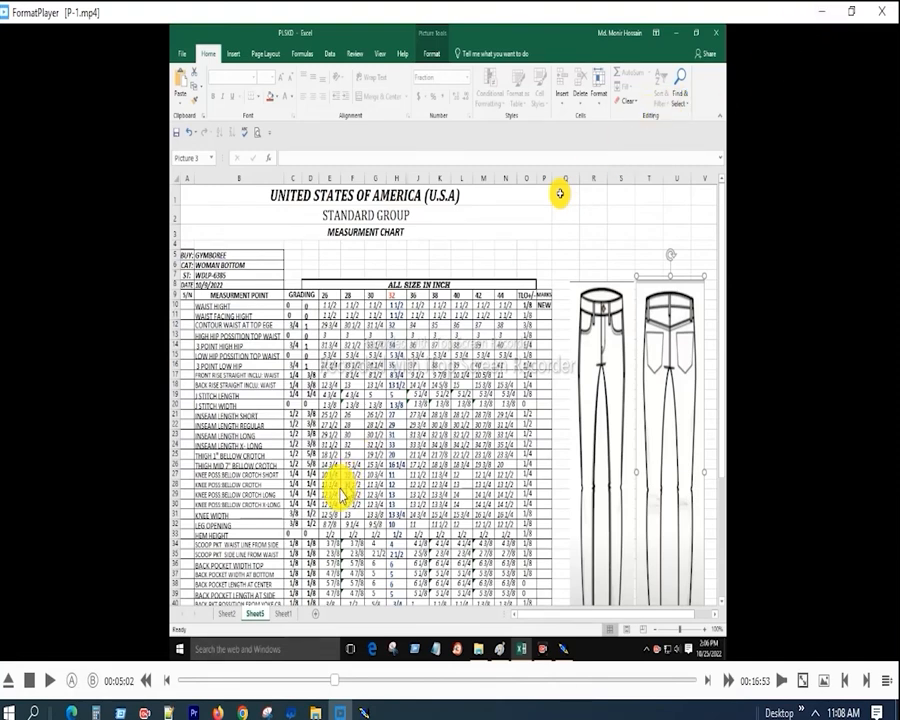
{"action": "left_click", "coordinate": [822, 15]}
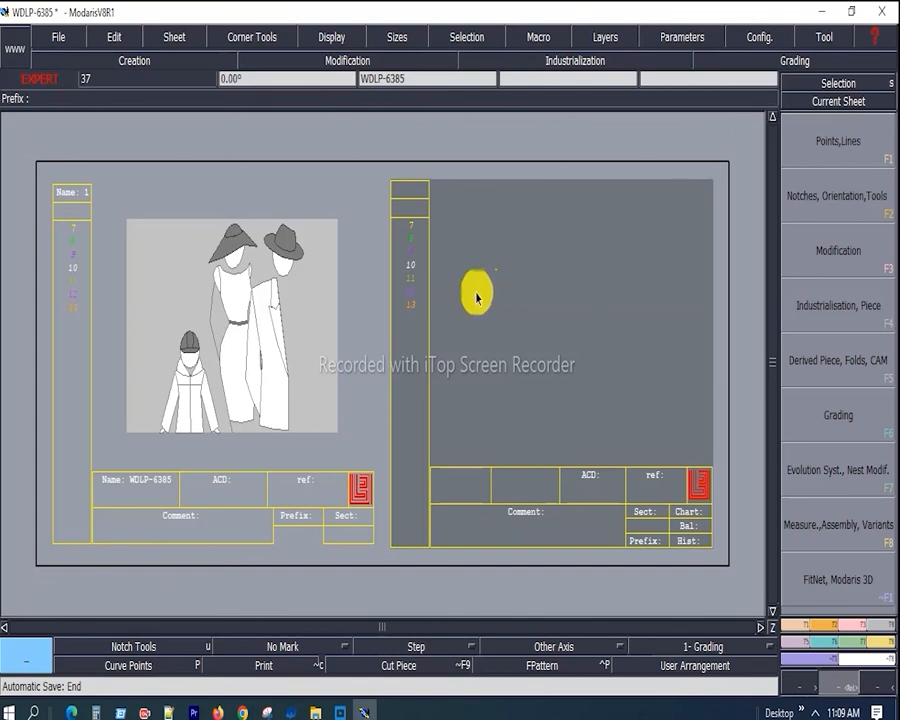
{"action": "left_click", "coordinate": [157, 283]}
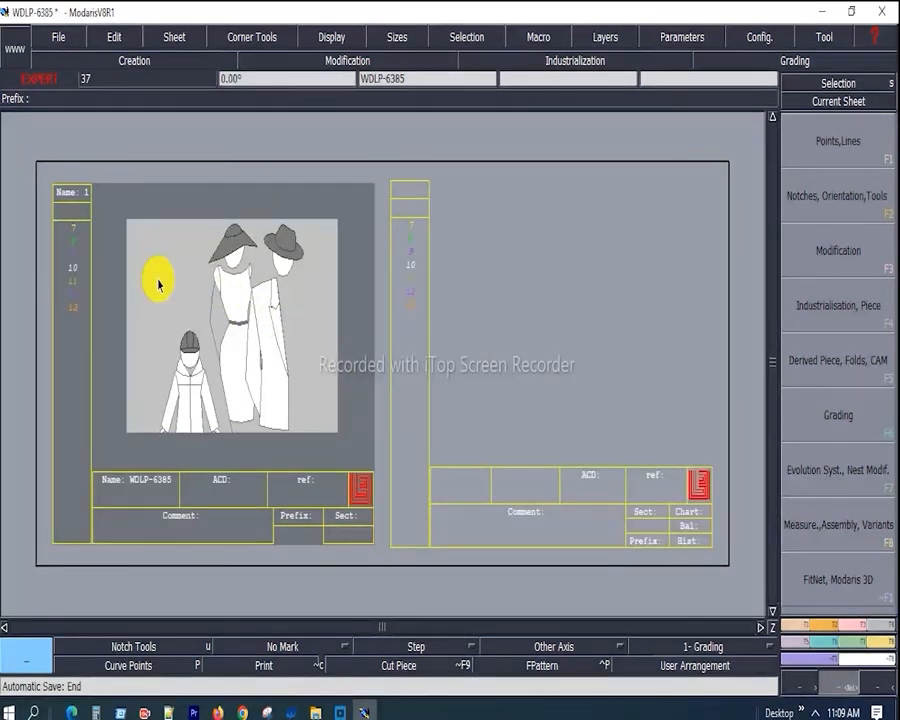